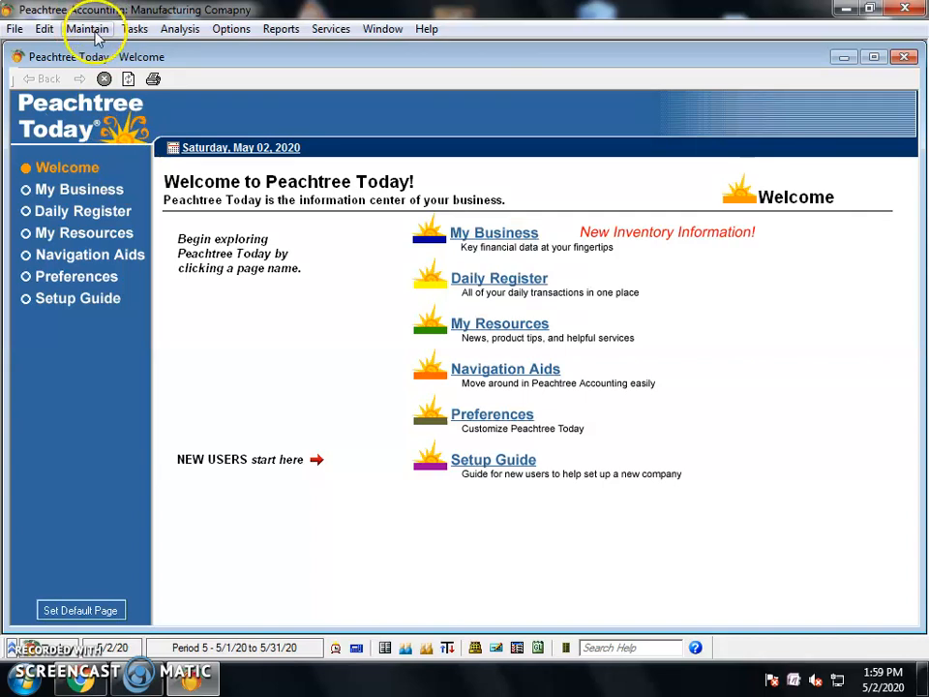
Start the Payroll Setup Wizard from the default information settings and advance to the Initial Payroll Setup page
{"action": "left_click", "coordinate": [94, 30]}
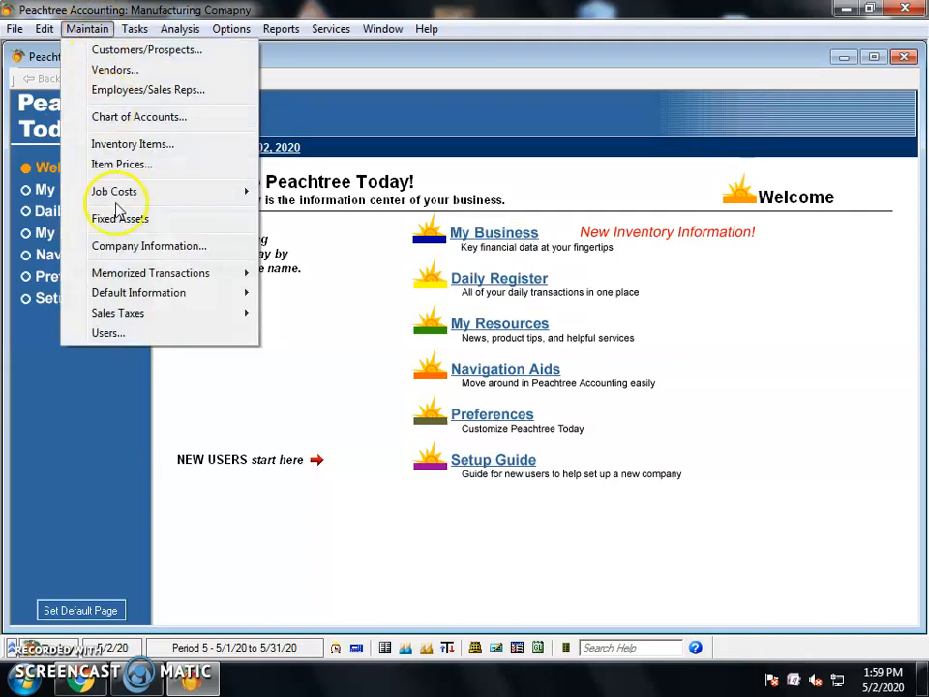
{"action": "mouse_move", "coordinate": [169, 296]}
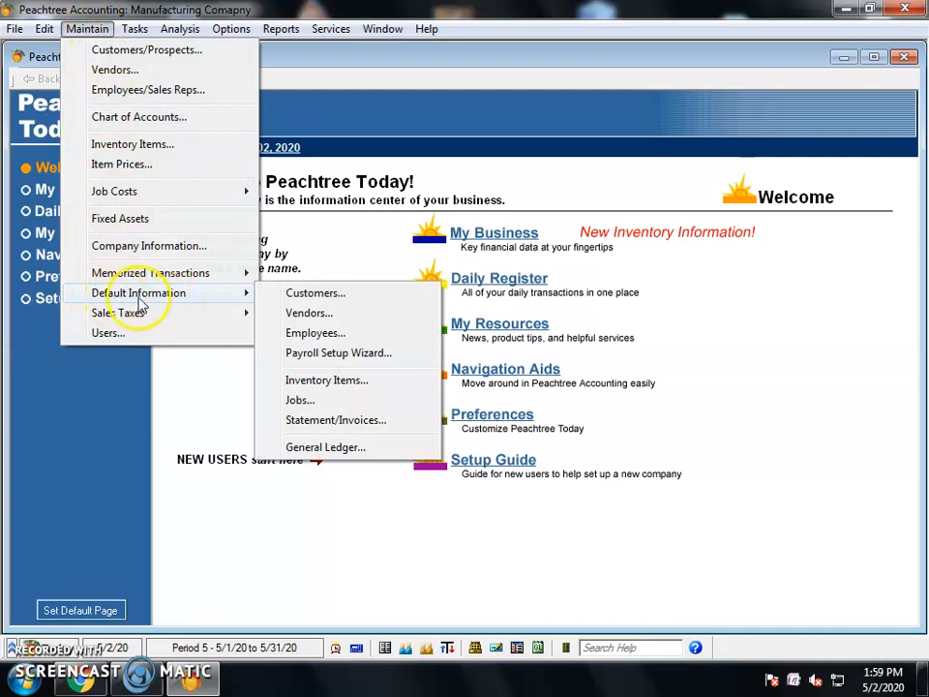
{"action": "mouse_move", "coordinate": [136, 279]}
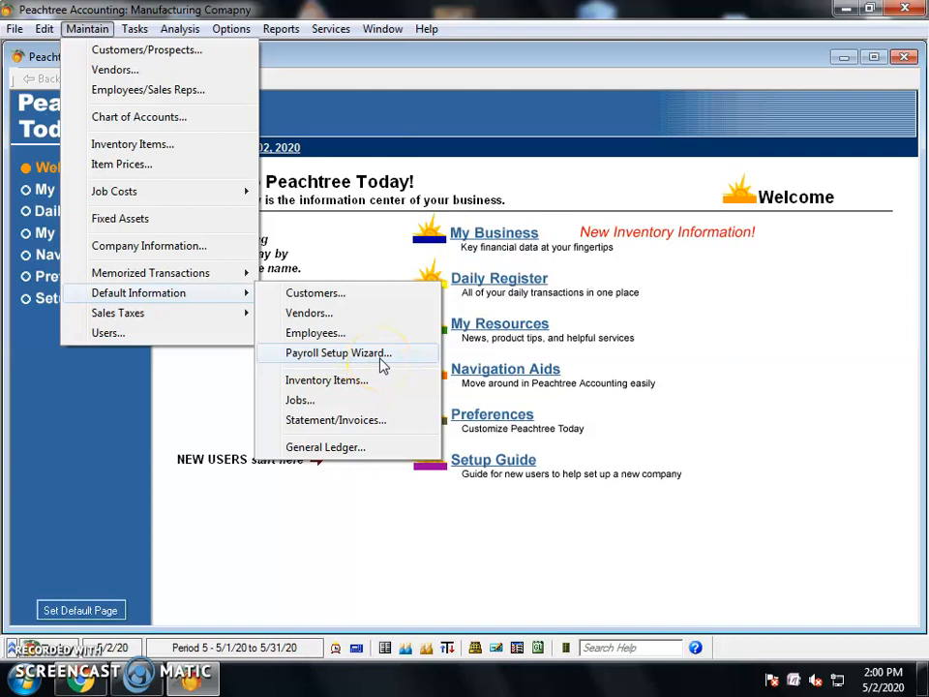
{"action": "left_click", "coordinate": [381, 357]}
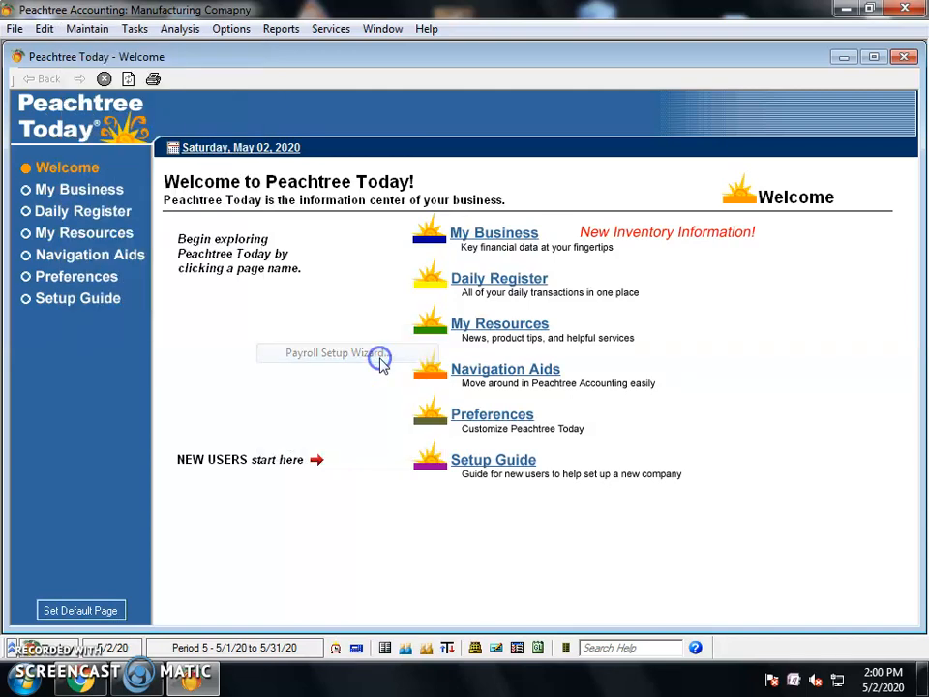
{"action": "left_click_drag", "start_coordinate": [580, 76], "coordinate": [454, 120]}
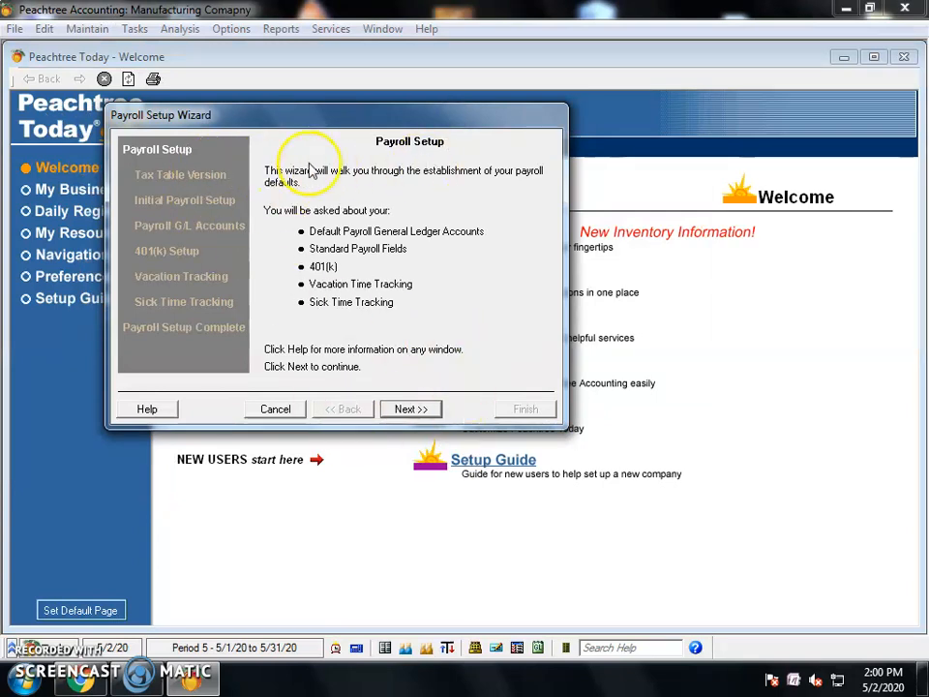
{"action": "left_click", "coordinate": [402, 410]}
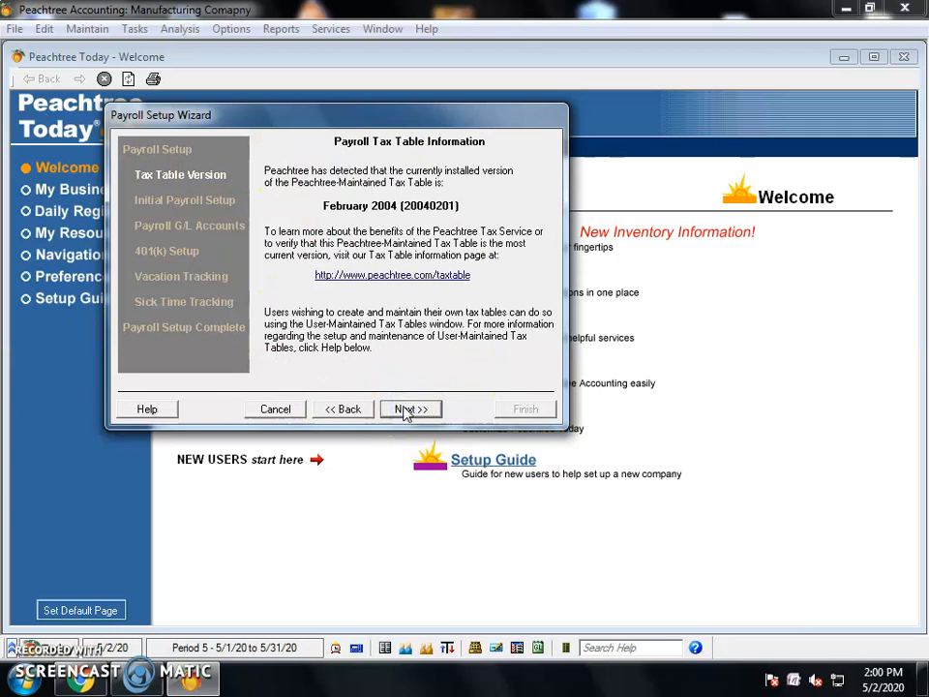
{"action": "left_click", "coordinate": [407, 409]}
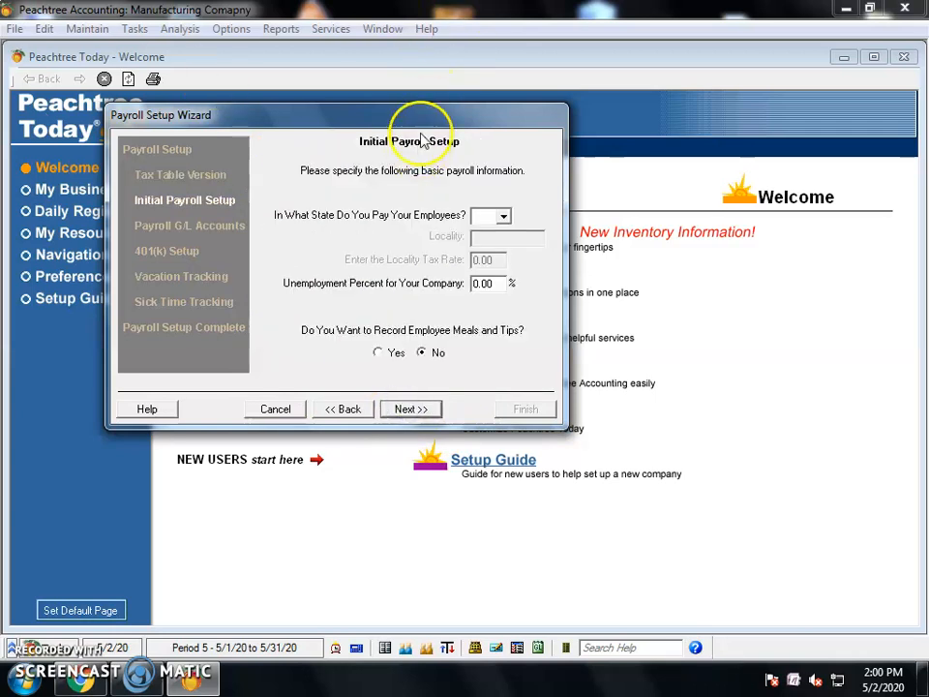
Set the employees' pay state to AK, choose not to record meals and tips, and continue to the payroll G/L accounts
{"action": "left_click_drag", "start_coordinate": [406, 110], "coordinate": [360, 82]}
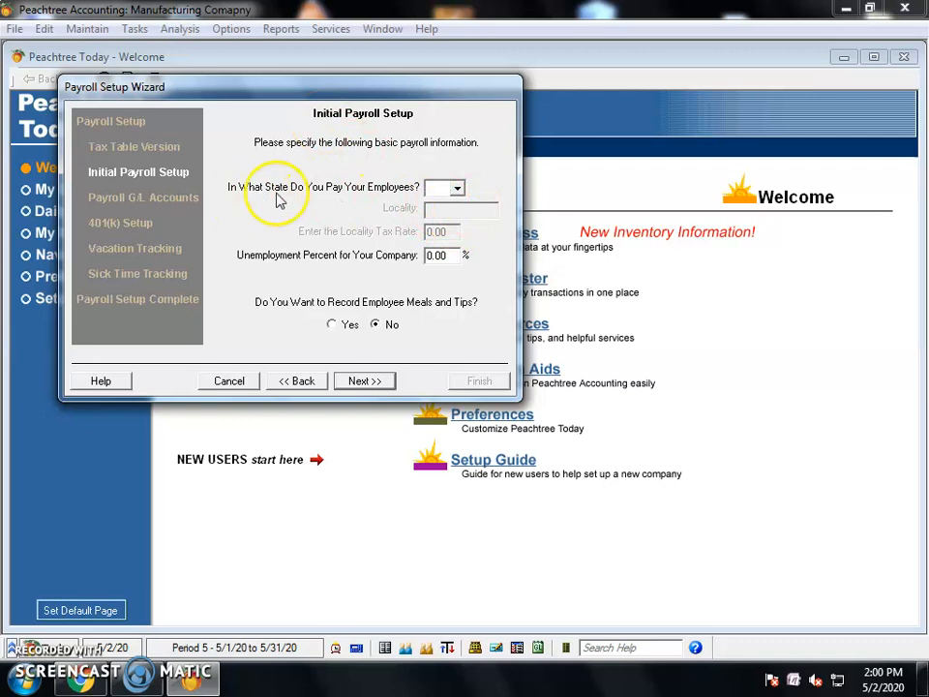
{"action": "left_click", "coordinate": [459, 190]}
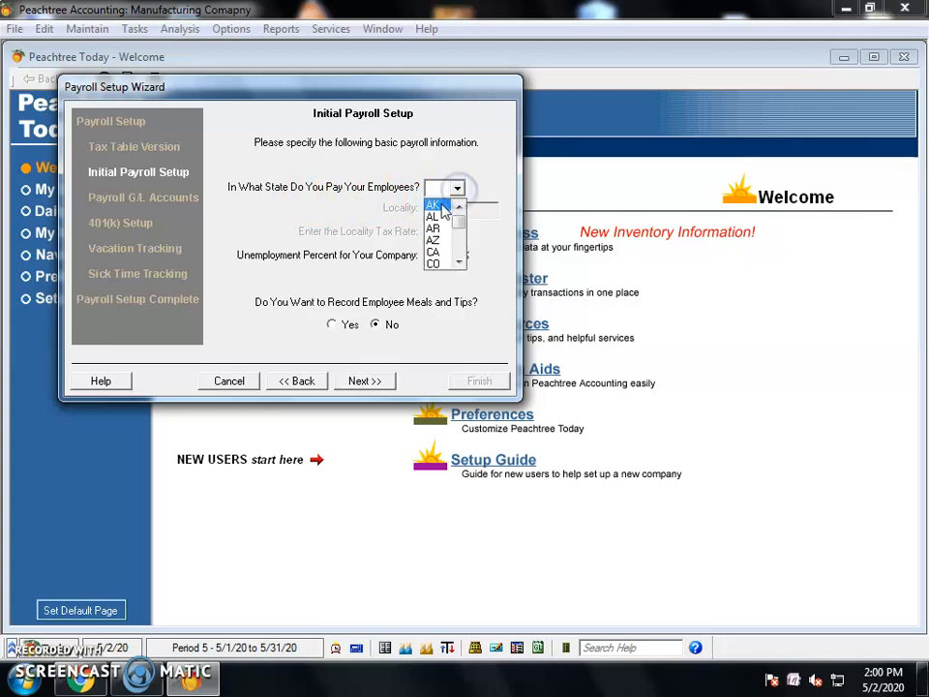
{"action": "left_click", "coordinate": [437, 204]}
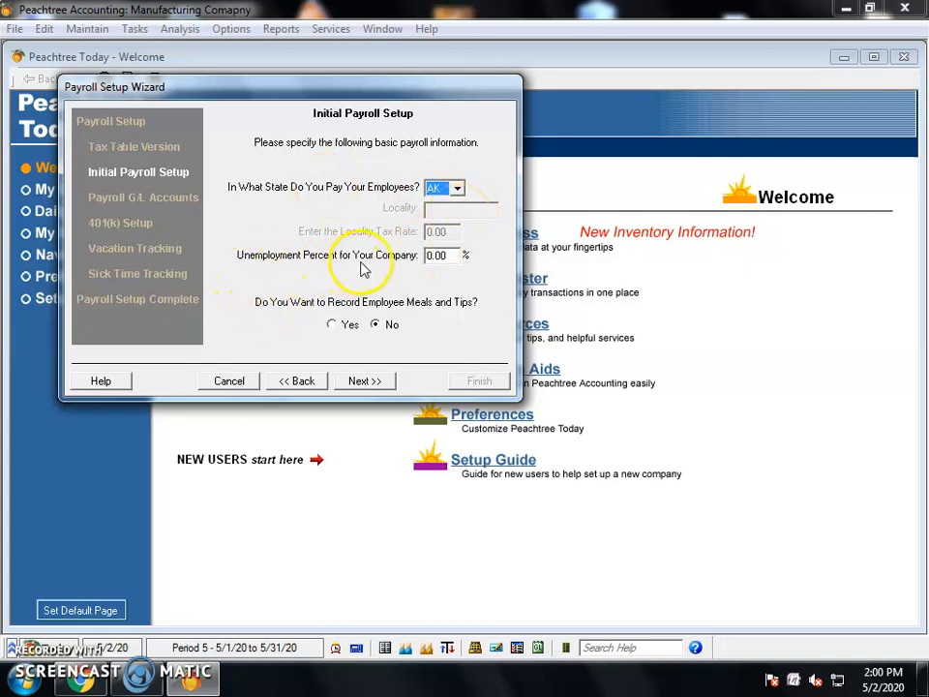
{"action": "left_click", "coordinate": [455, 256]}
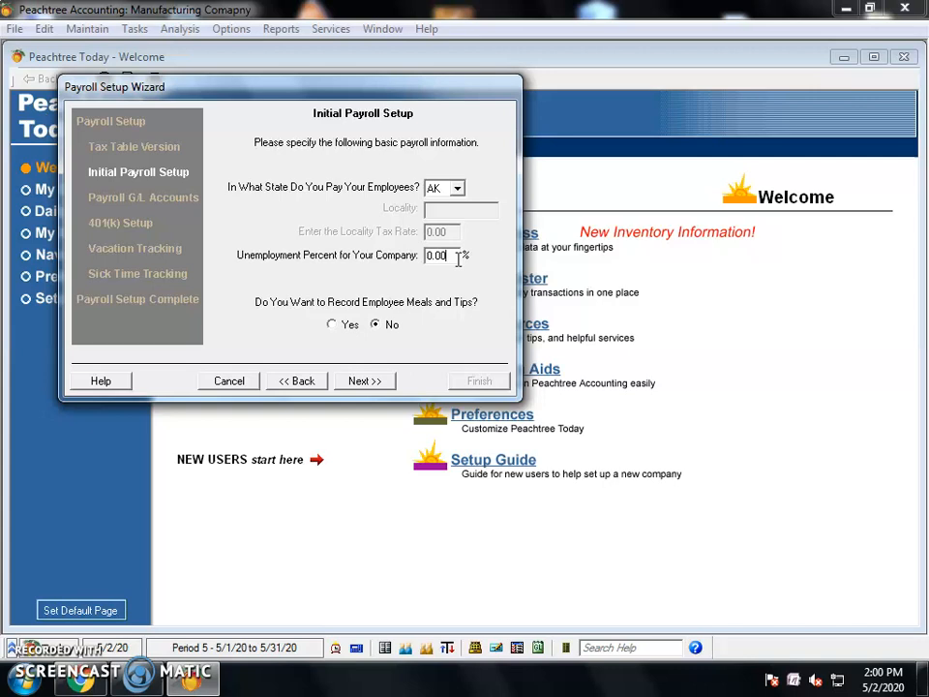
{"action": "left_click", "coordinate": [383, 325]}
{"action": "left_click", "coordinate": [361, 381]}
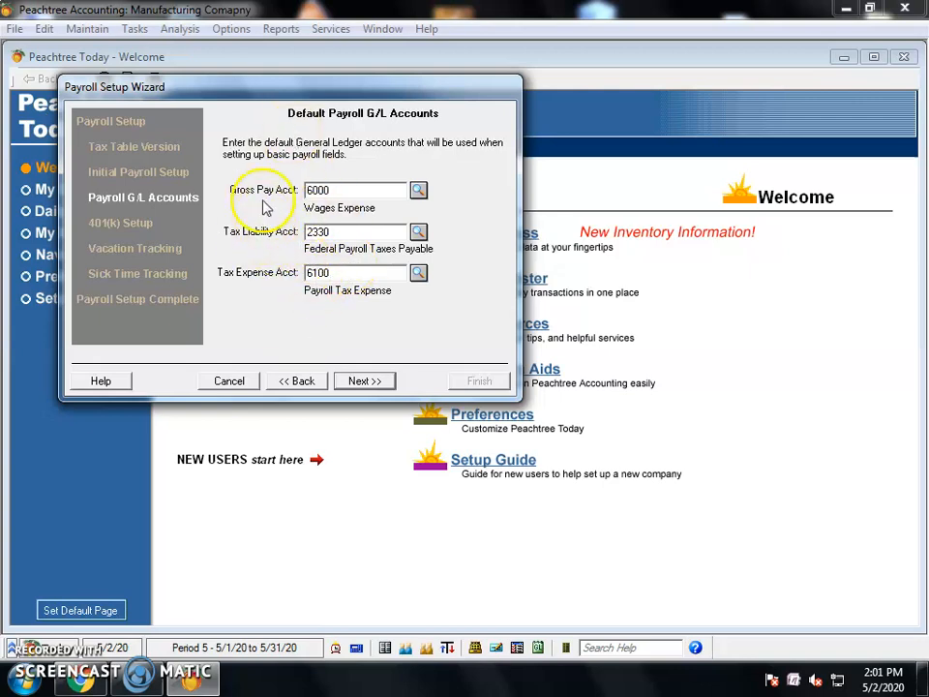
Create account 1201 Salary Payable with type Other Current Liabilities as the default gross pay account
{"action": "left_click", "coordinate": [417, 190]}
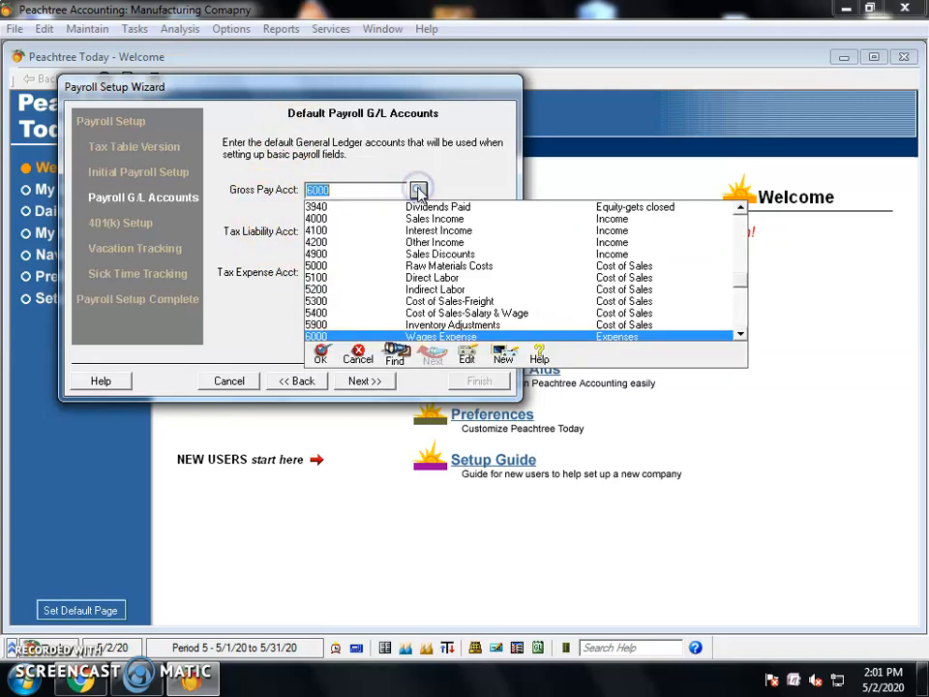
{"action": "left_click", "coordinate": [467, 358]}
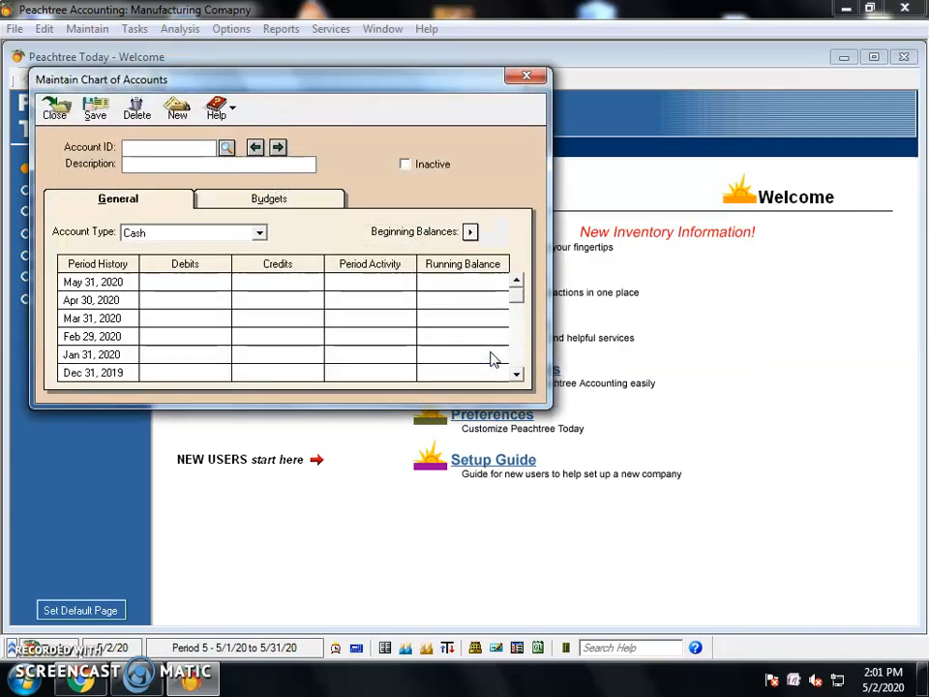
{"action": "type", "text": "1201"}
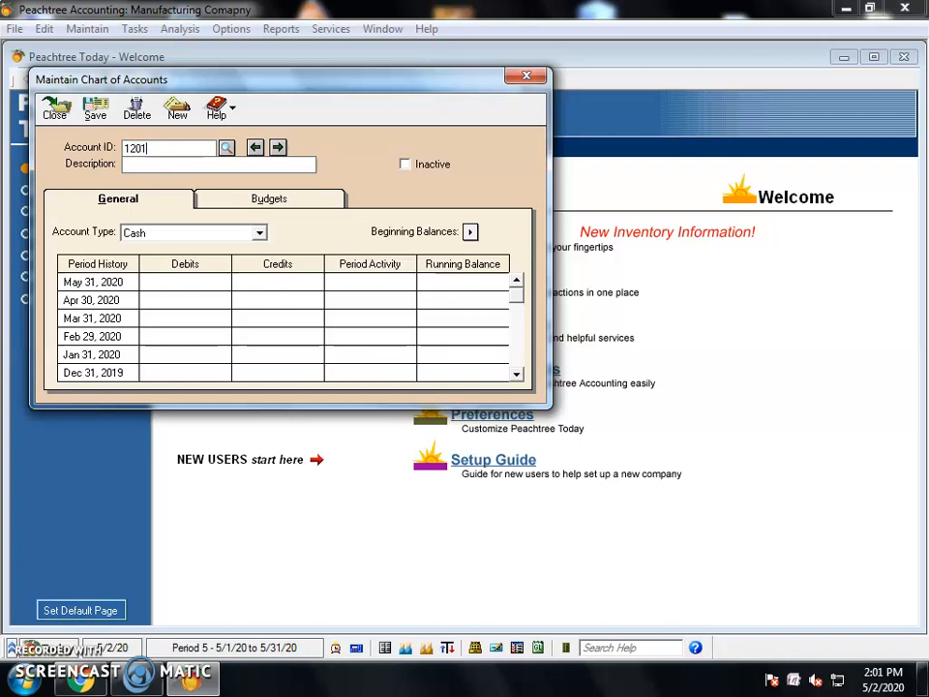
{"action": "type", "text": "Salary Payable"}
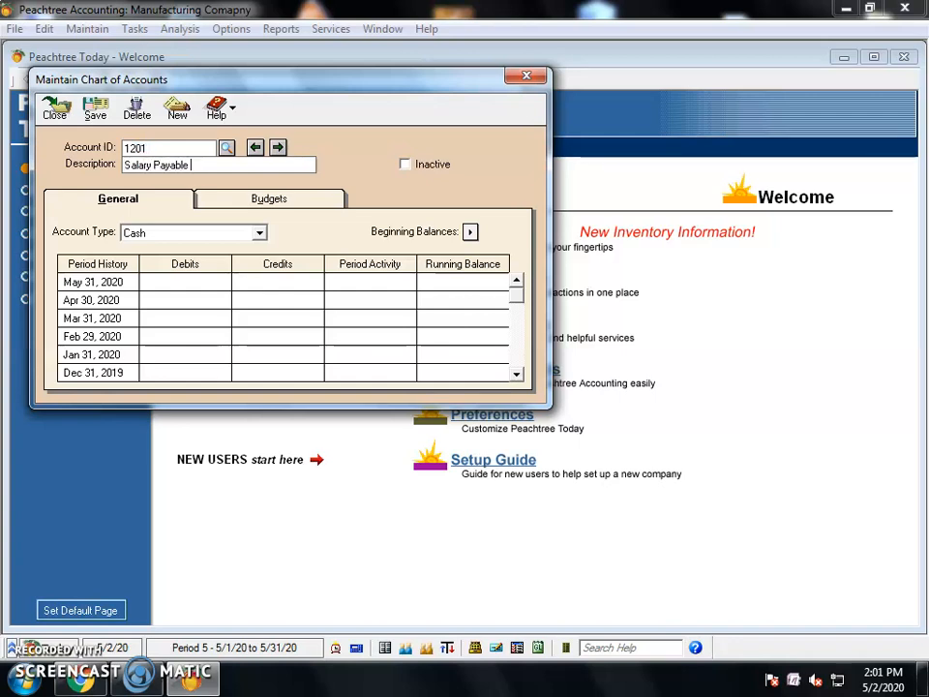
{"action": "left_click", "coordinate": [138, 233]}
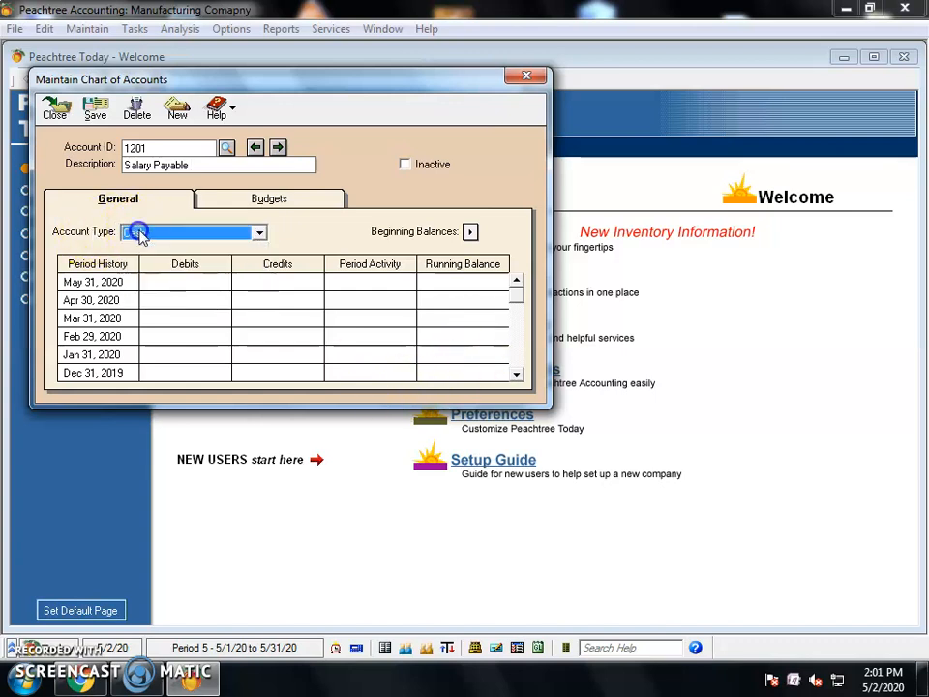
{"action": "key", "text": "o"}
{"action": "key", "text": "o"}
{"action": "key", "text": "o"}
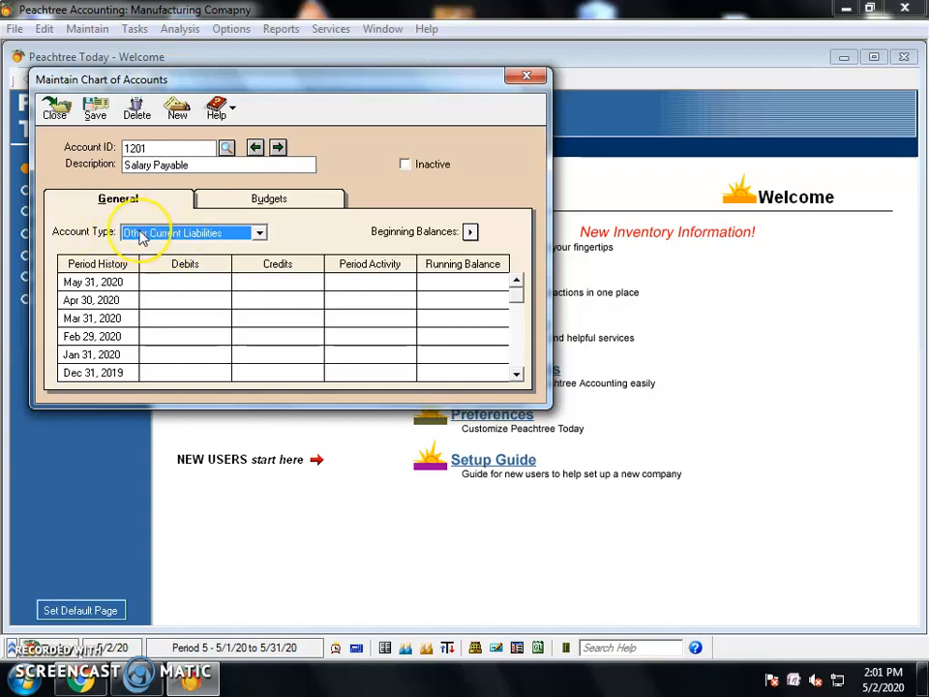
{"action": "left_click", "coordinate": [95, 111]}
{"action": "left_click", "coordinate": [526, 75]}
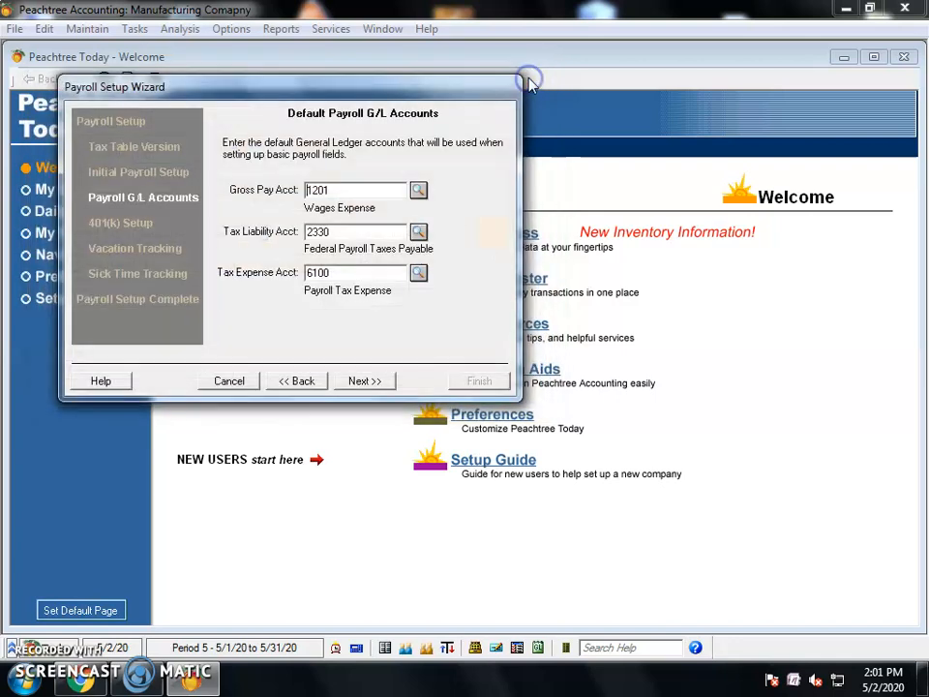
Create account 6711 Tax Payble with type Other Current Liabilities as the default tax liability account
{"action": "left_click", "coordinate": [344, 235]}
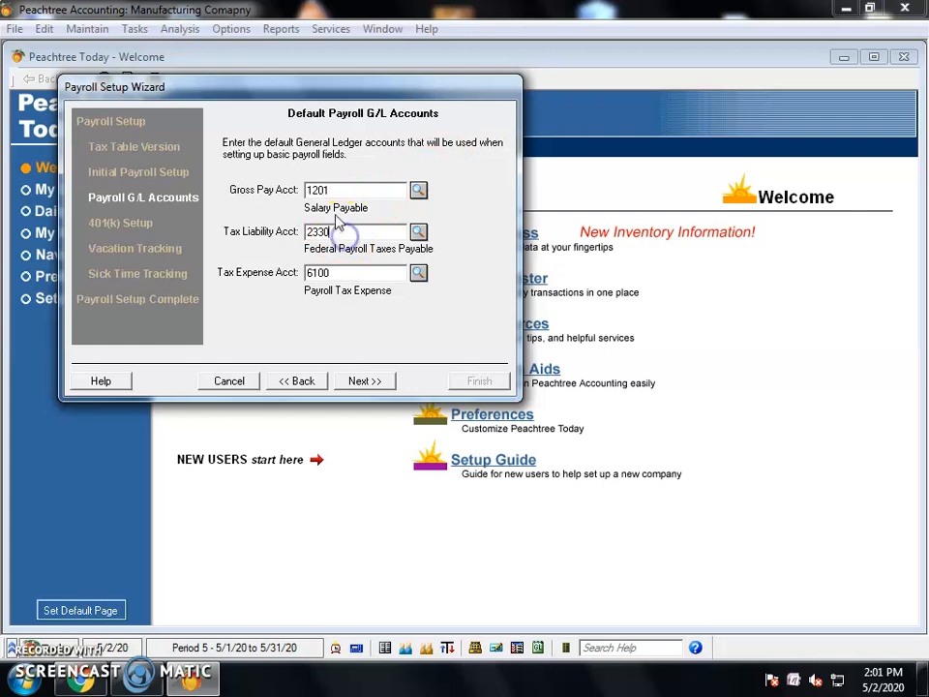
{"action": "left_click", "coordinate": [418, 233]}
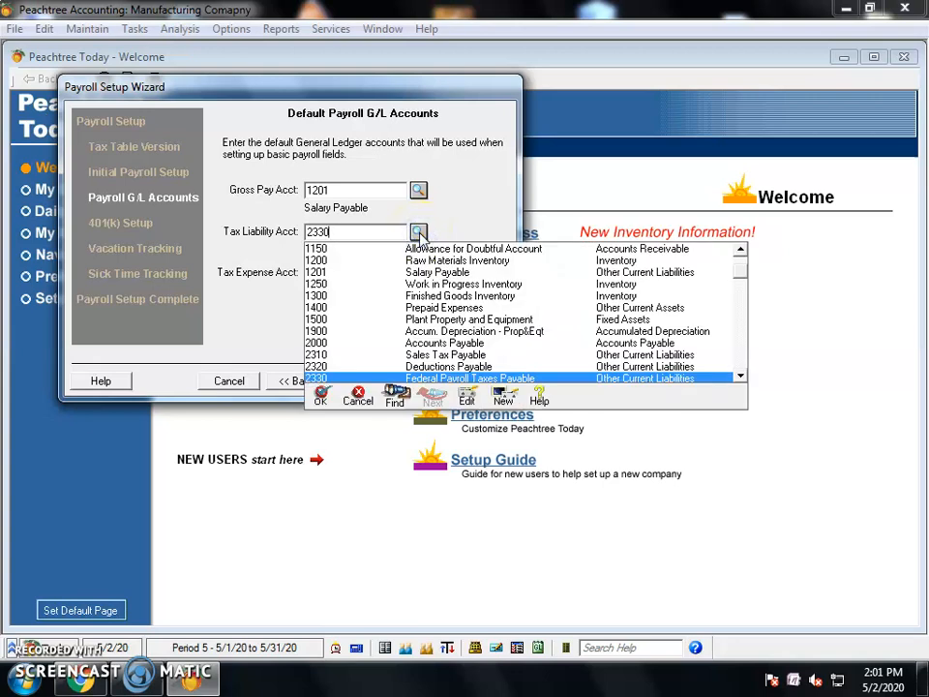
{"action": "left_click", "coordinate": [503, 398]}
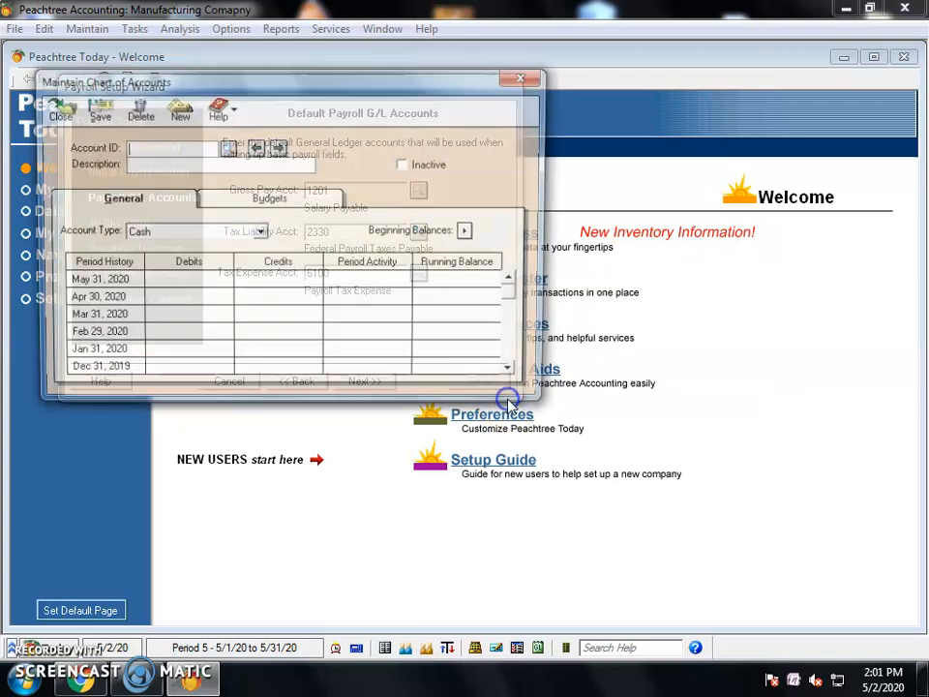
{"action": "type", "text": "6711"}
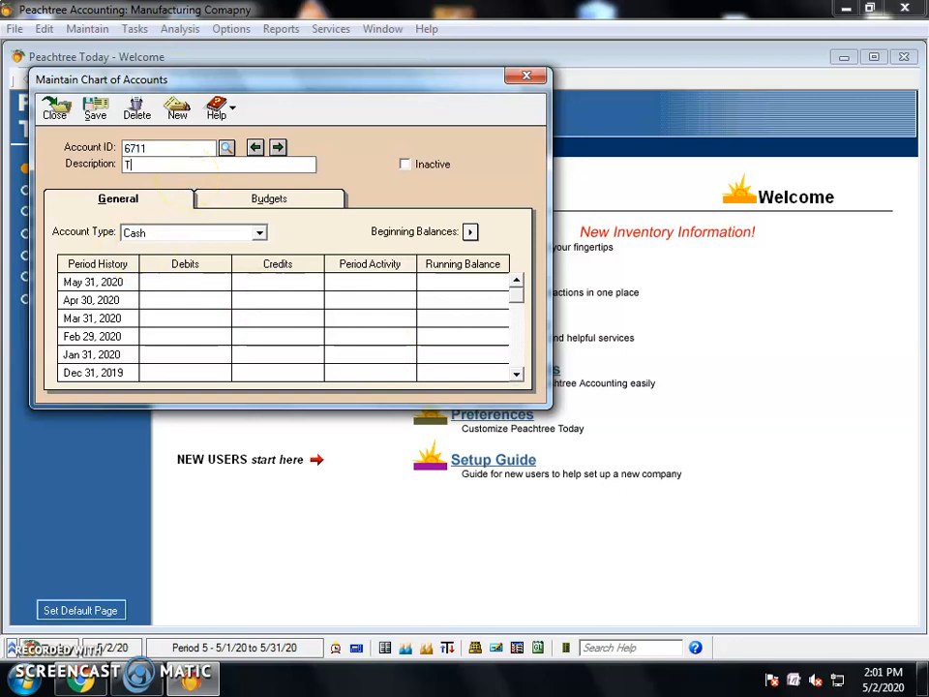
{"action": "type", "text": "Tax Payble"}
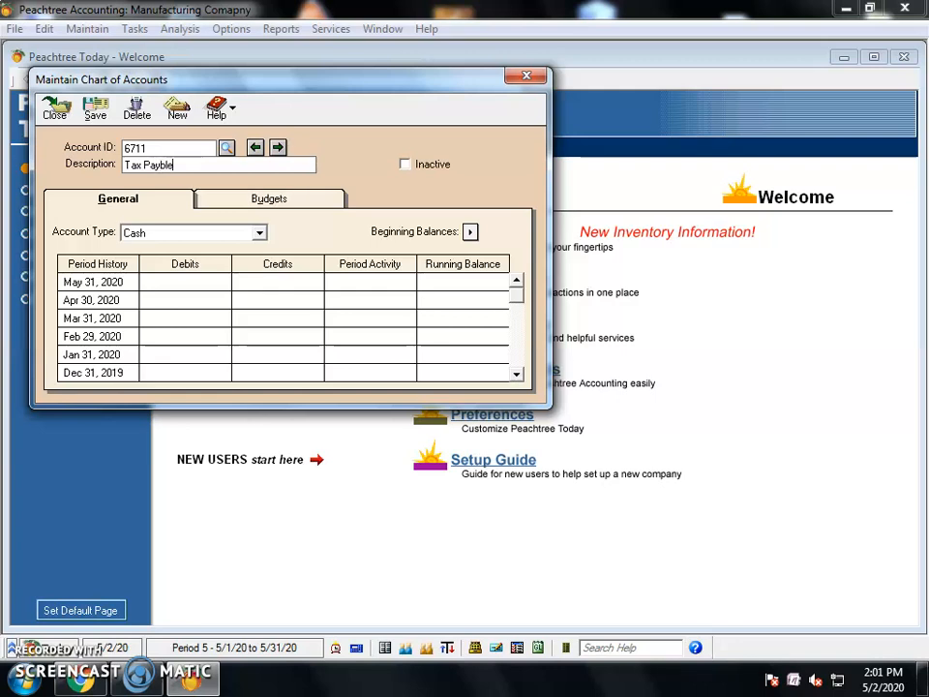
{"action": "left_click", "coordinate": [158, 236]}
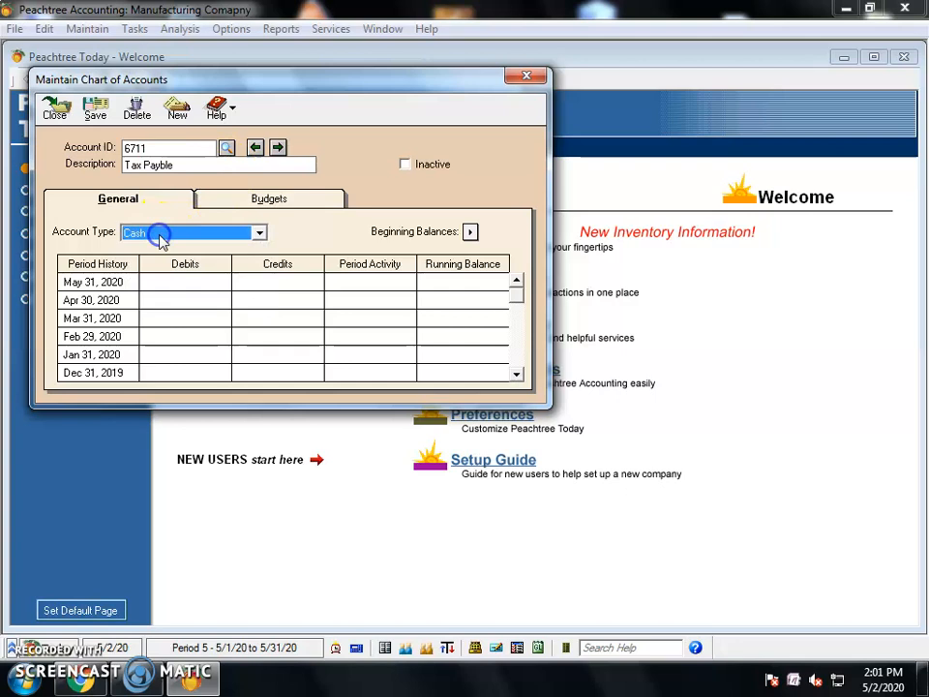
{"action": "key", "text": "o"}
{"action": "key", "text": "o"}
{"action": "key", "text": "o"}
{"action": "left_click", "coordinate": [111, 117]}
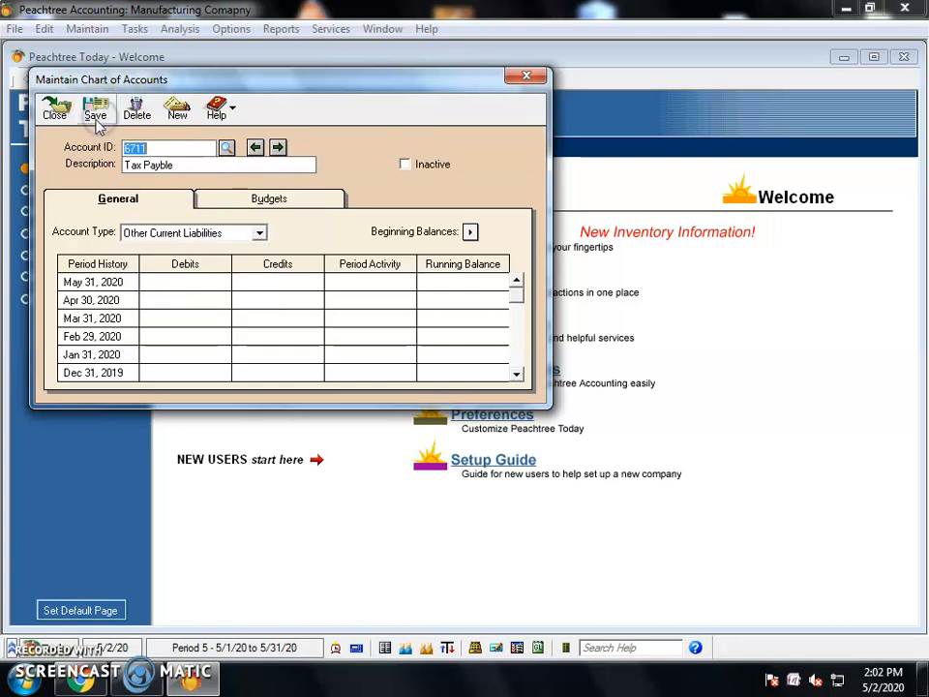
{"action": "left_click", "coordinate": [523, 78]}
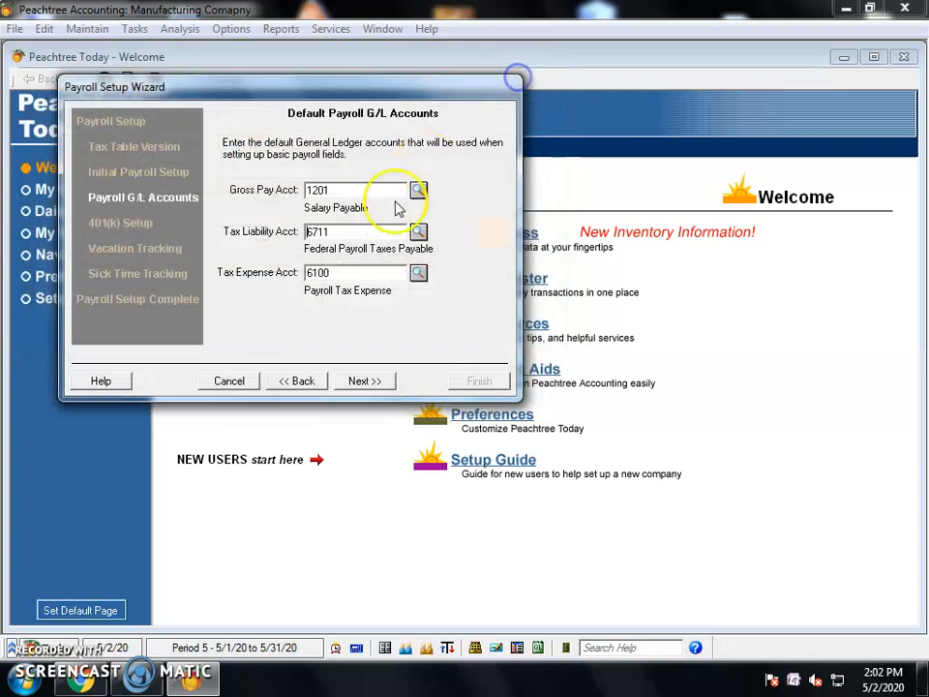
Create account 9001 Salary Expense, choosing its account type, as the default tax expense account
{"action": "left_click", "coordinate": [363, 269]}
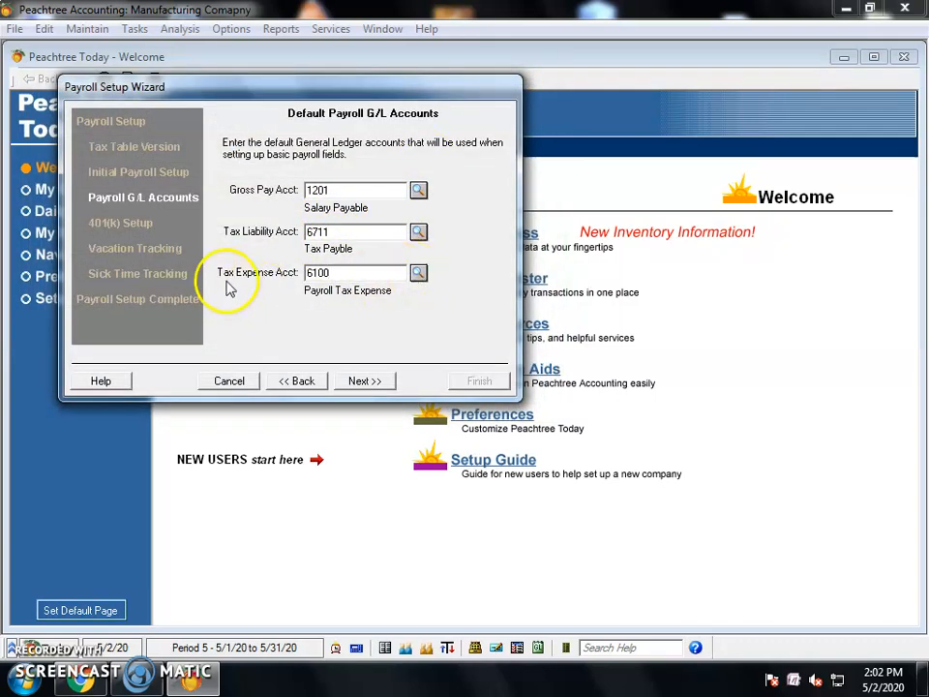
{"action": "left_click", "coordinate": [418, 274]}
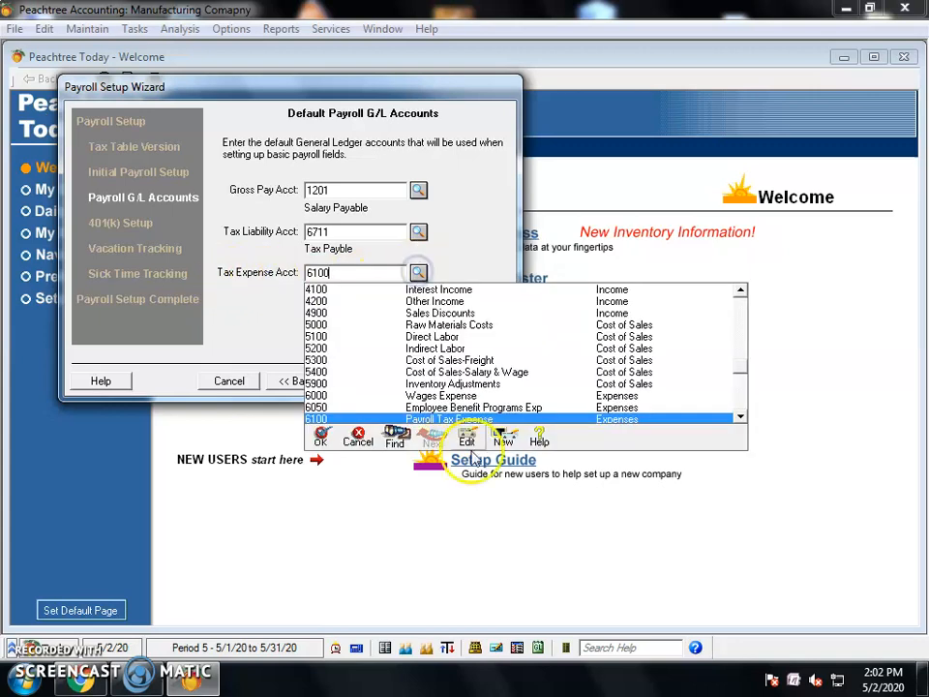
{"action": "left_click", "coordinate": [507, 435]}
{"action": "type", "text": "9001"}
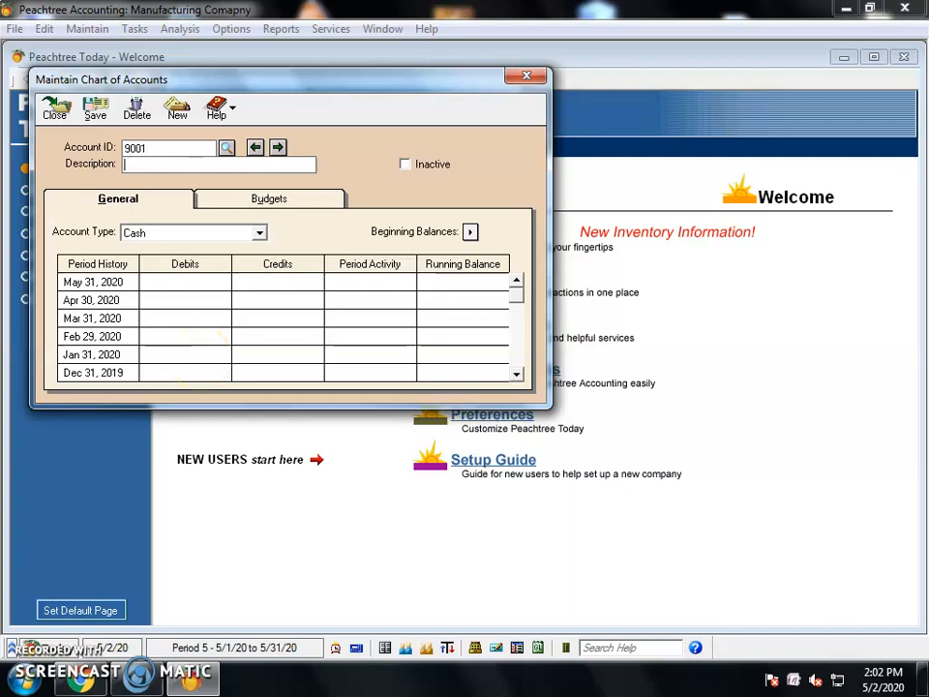
{"action": "type", "text": "Salary Expense"}
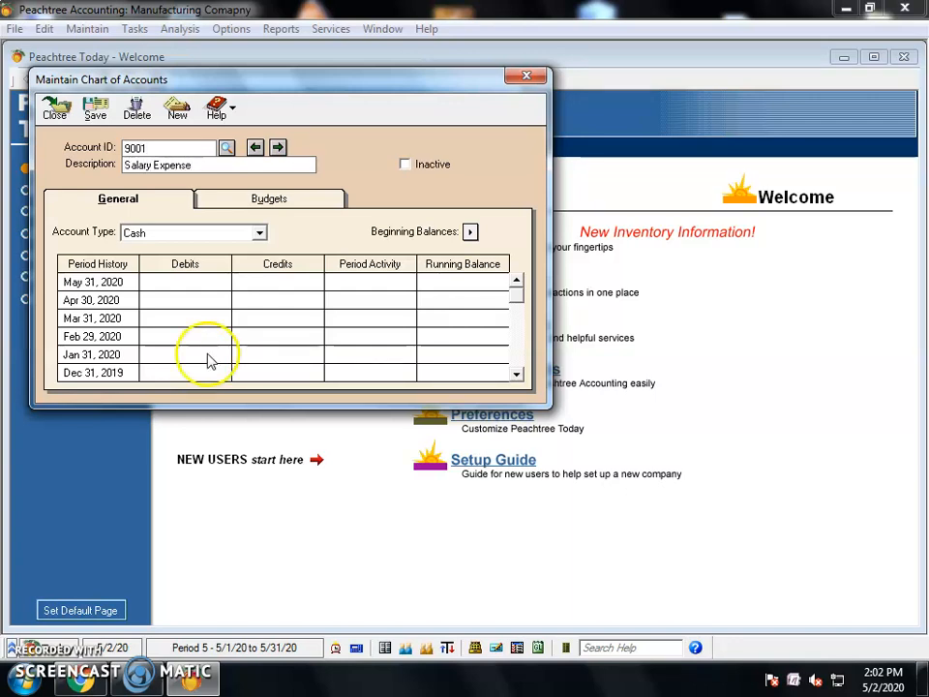
{"action": "left_click", "coordinate": [161, 234]}
{"action": "left_click", "coordinate": [165, 238]}
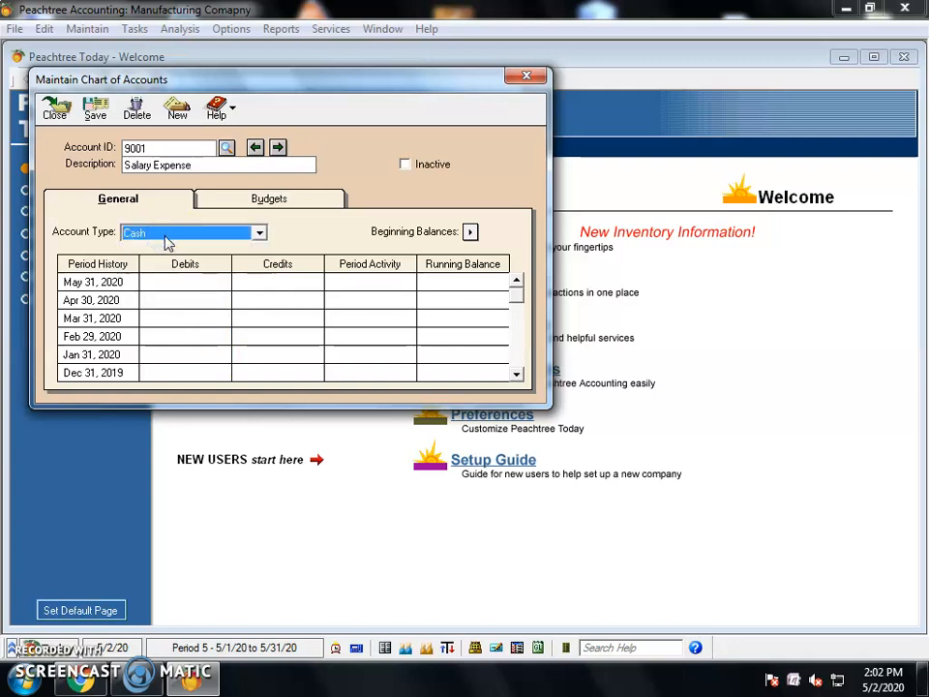
{"action": "key", "text": "e"}
{"action": "key", "text": "e"}
{"action": "key", "text": "e"}
{"action": "left_click", "coordinate": [95, 111]}
{"action": "left_click", "coordinate": [530, 78]}
{"action": "left_click", "coordinate": [359, 277]}
{"action": "left_click", "coordinate": [371, 234]}
{"action": "left_click", "coordinate": [353, 190]}
{"action": "left_click", "coordinate": [346, 230]}
{"action": "left_click", "coordinate": [346, 272]}
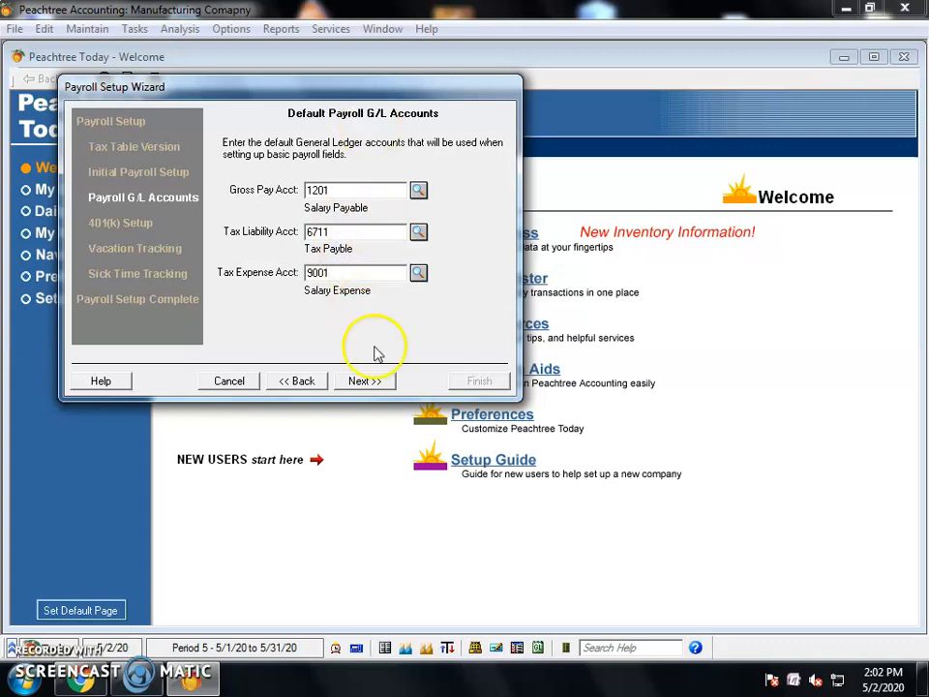
Accept the default payroll G/L accounts and continue to the 401(k) setup
{"action": "left_click", "coordinate": [360, 384]}
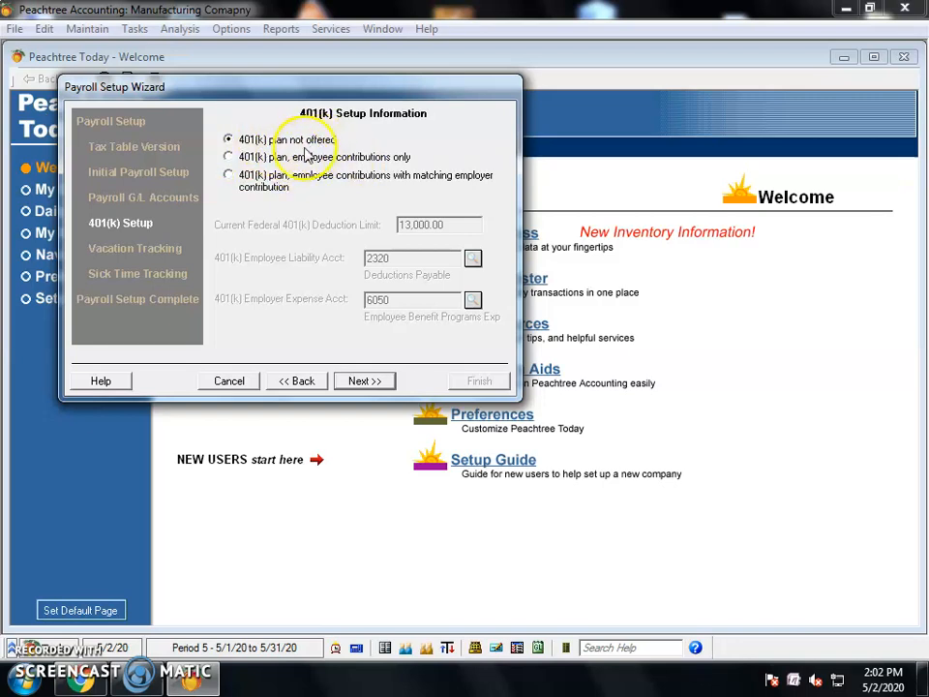
{"action": "left_click", "coordinate": [229, 156]}
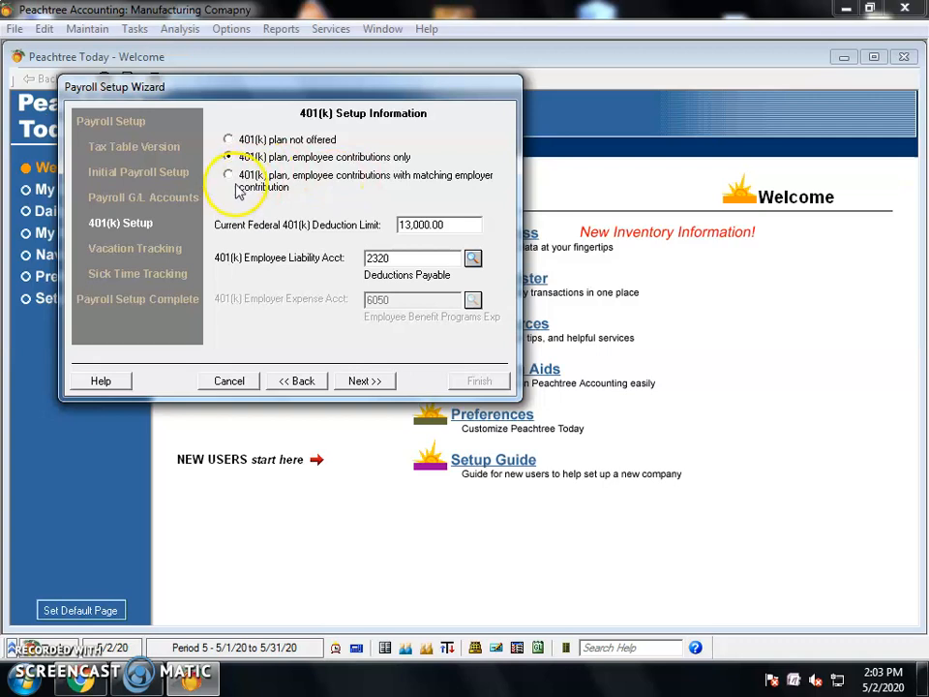
{"action": "left_click", "coordinate": [275, 182]}
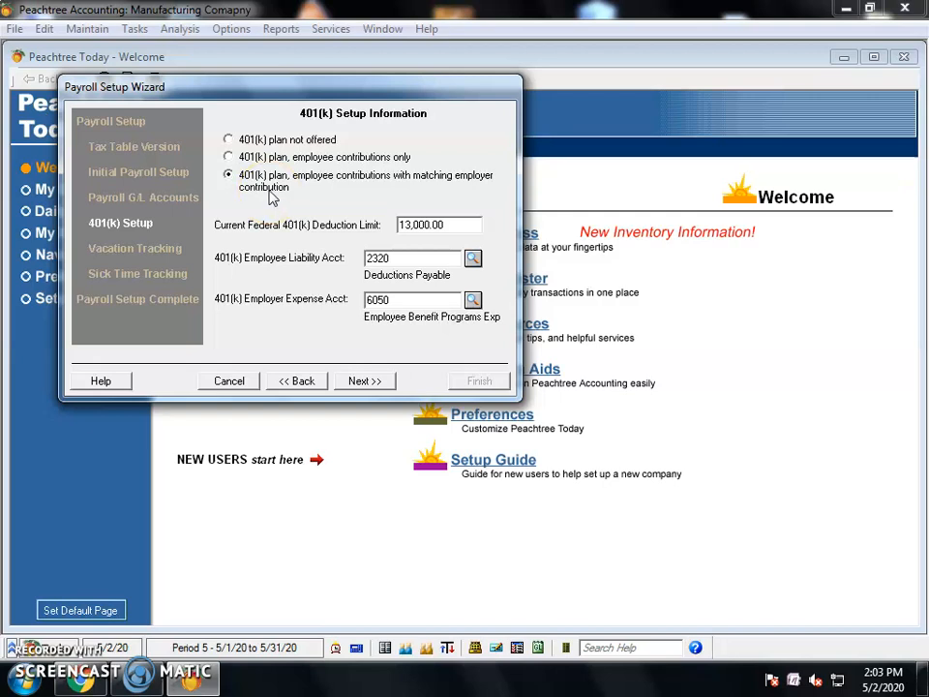
{"action": "left_click", "coordinate": [264, 156]}
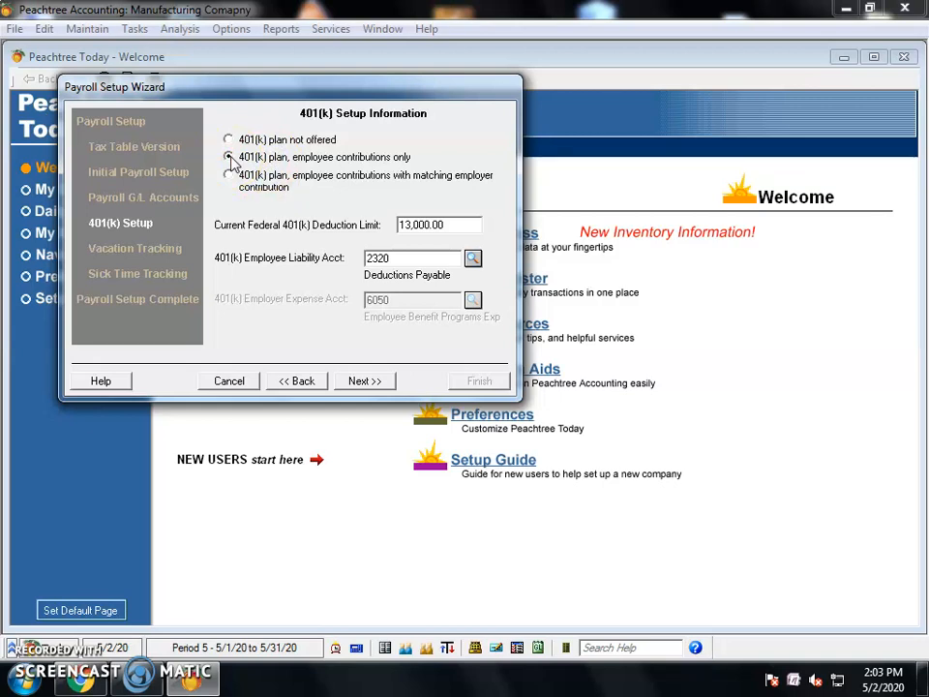
{"action": "left_click", "coordinate": [360, 382]}
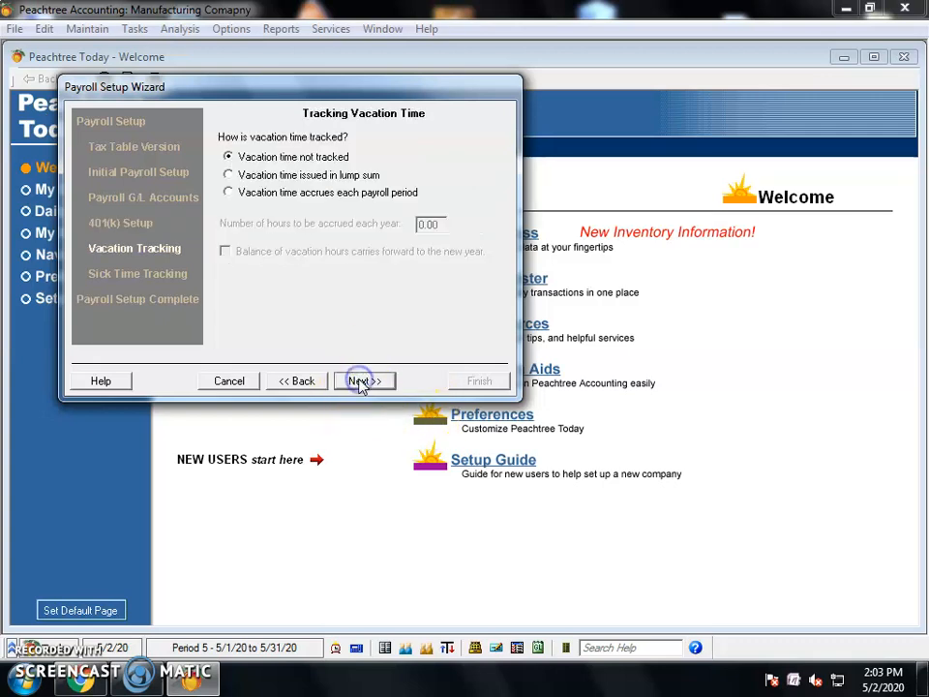
{"action": "left_click", "coordinate": [229, 381]}
{"action": "left_click", "coordinate": [483, 294]}
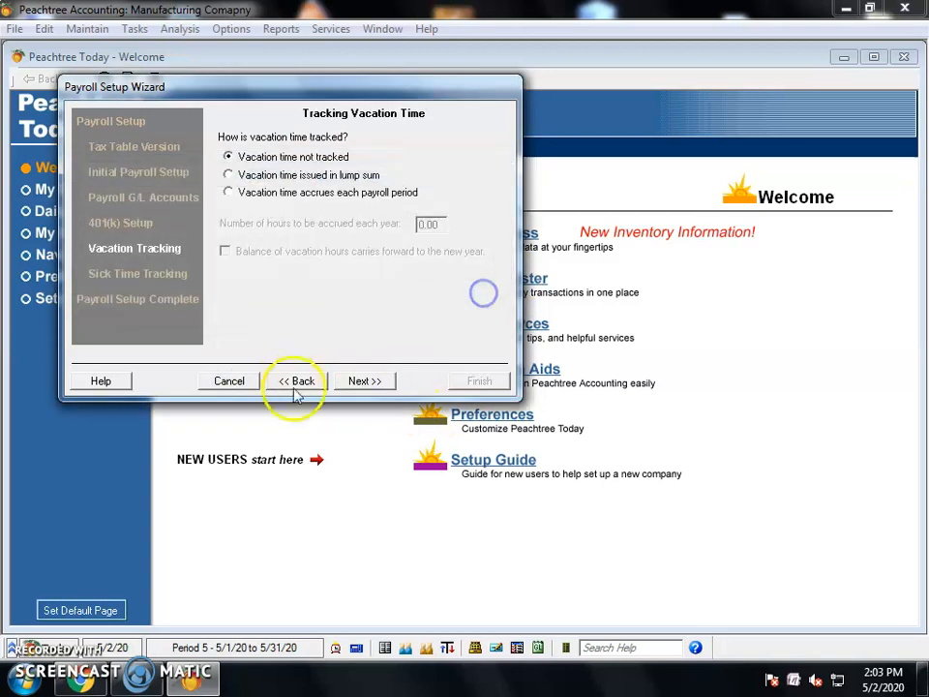
{"action": "left_click", "coordinate": [290, 379]}
Choose 401(k) plan not offered, leave vacation time not tracked, and continue to sick time tracking
{"action": "left_click", "coordinate": [246, 140]}
{"action": "left_click", "coordinate": [360, 380]}
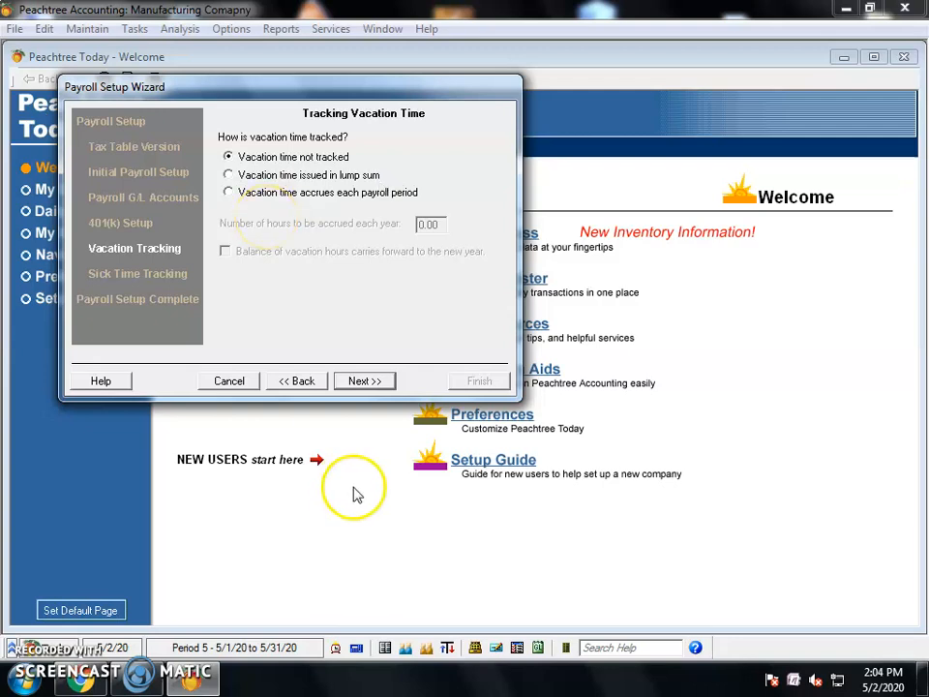
{"action": "left_click", "coordinate": [366, 382]}
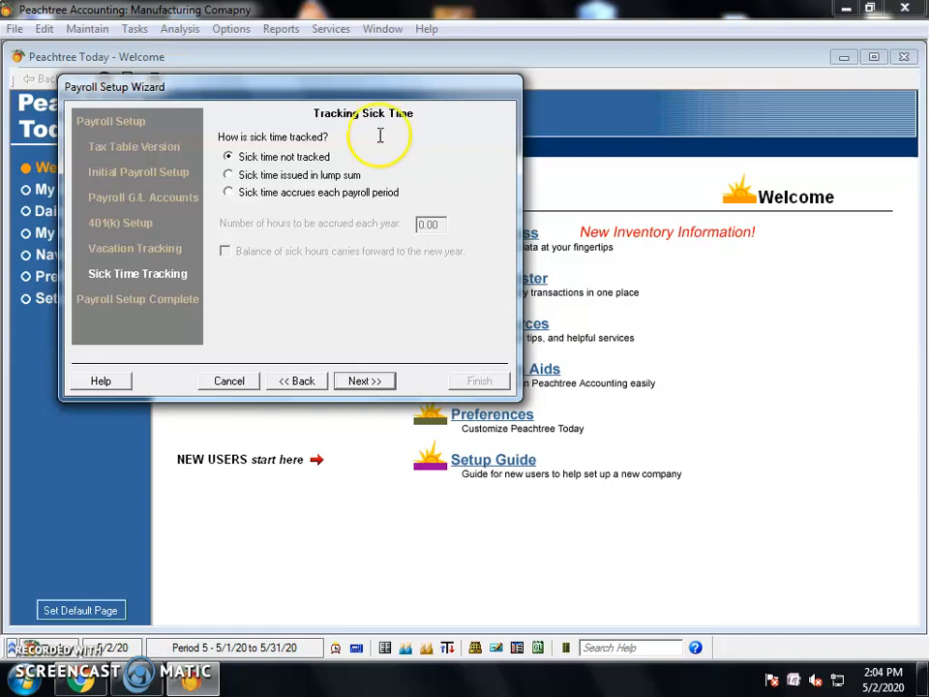
Set sick time to not tracked and finish the wizard to establish the chosen payroll defaults
{"action": "left_click", "coordinate": [296, 160]}
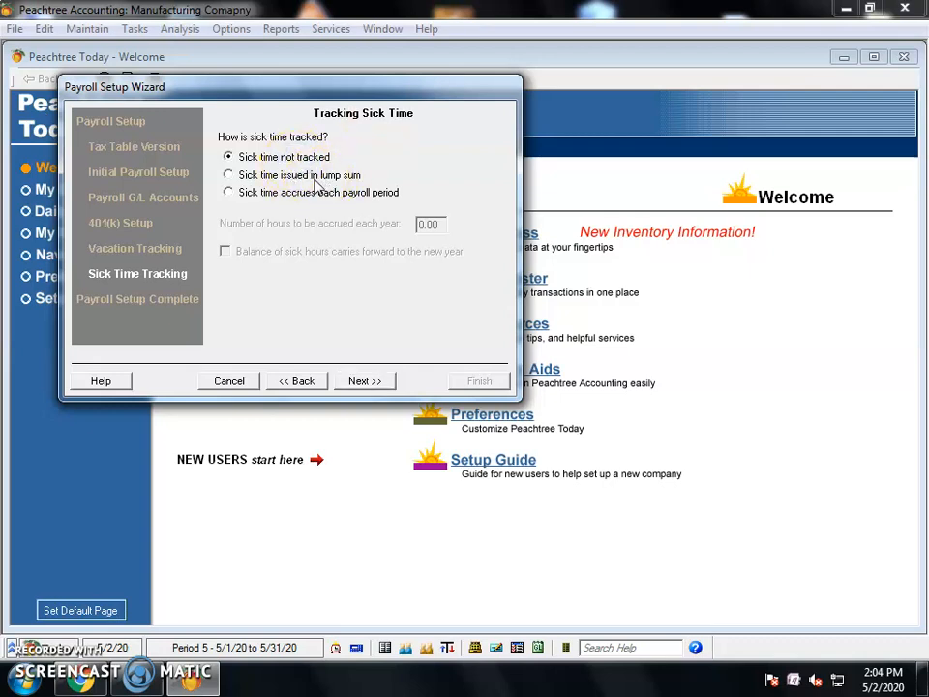
{"action": "left_click", "coordinate": [306, 177]}
{"action": "left_click", "coordinate": [301, 192]}
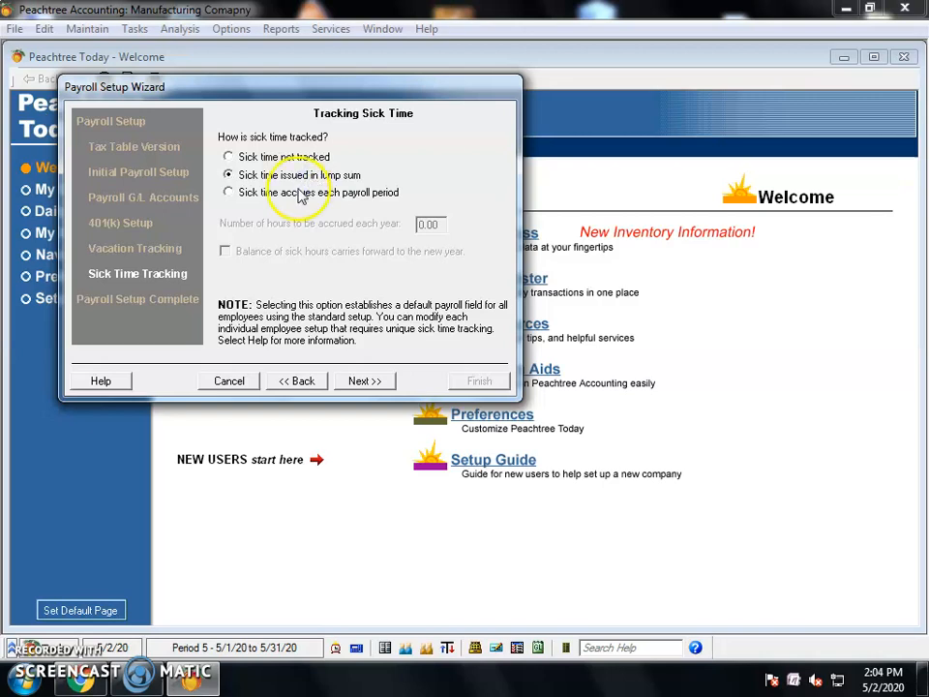
{"action": "left_click", "coordinate": [229, 157]}
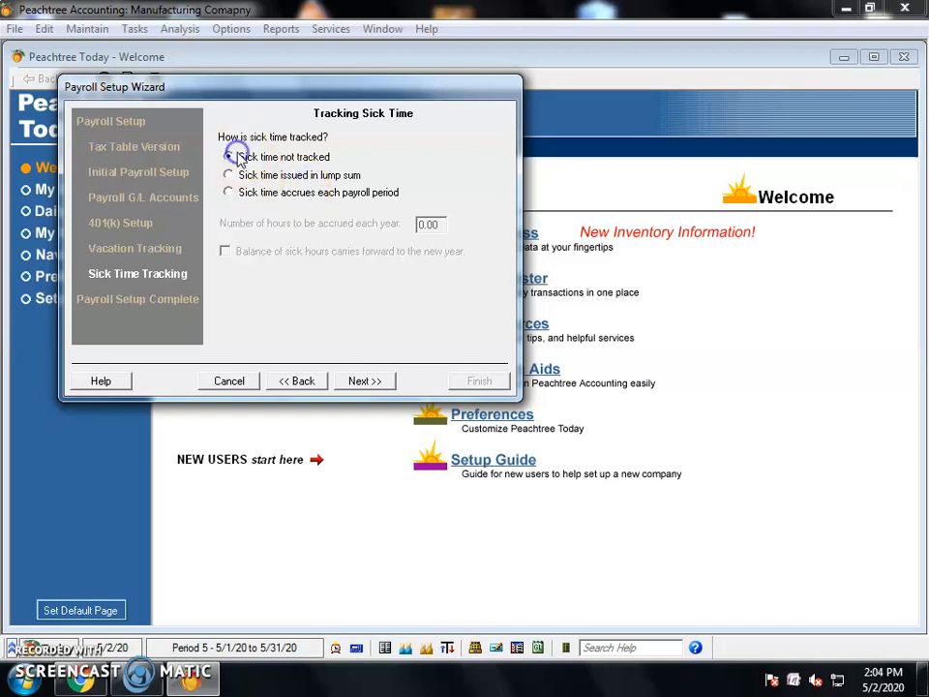
{"action": "left_click", "coordinate": [358, 381]}
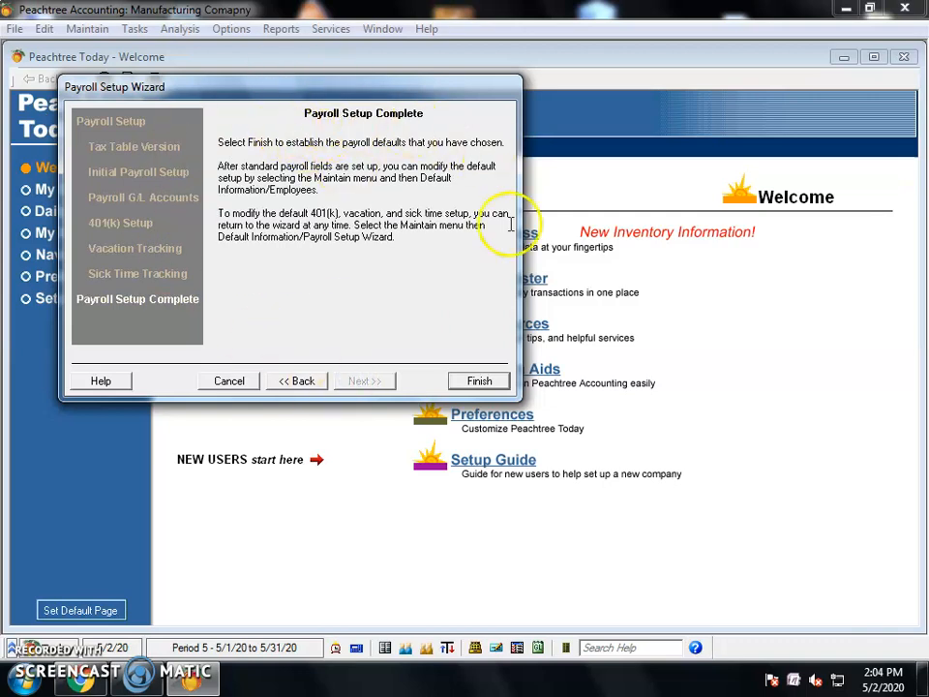
{"action": "left_click", "coordinate": [481, 381]}
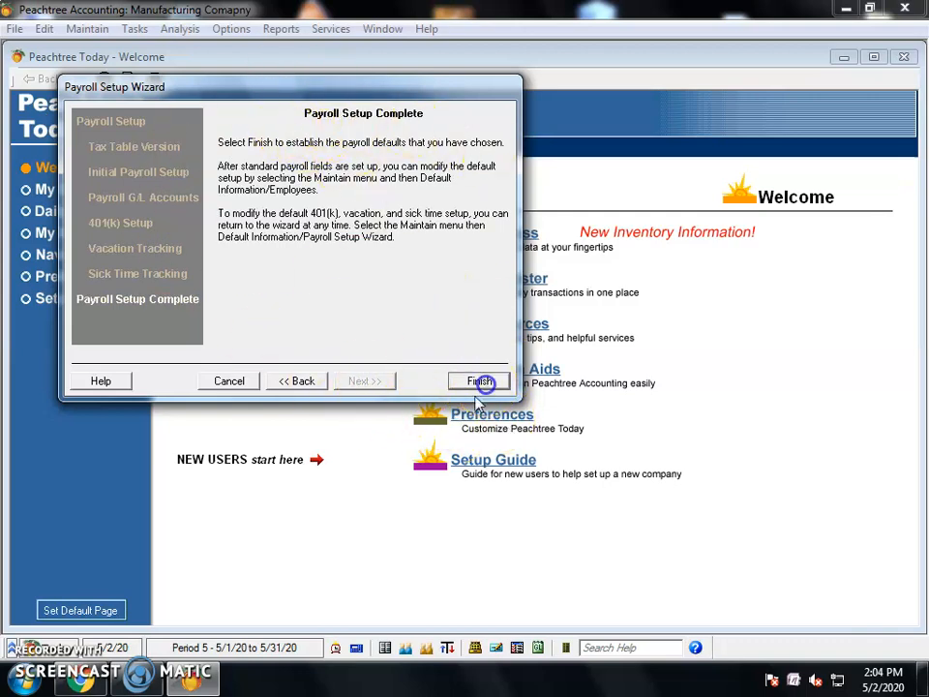